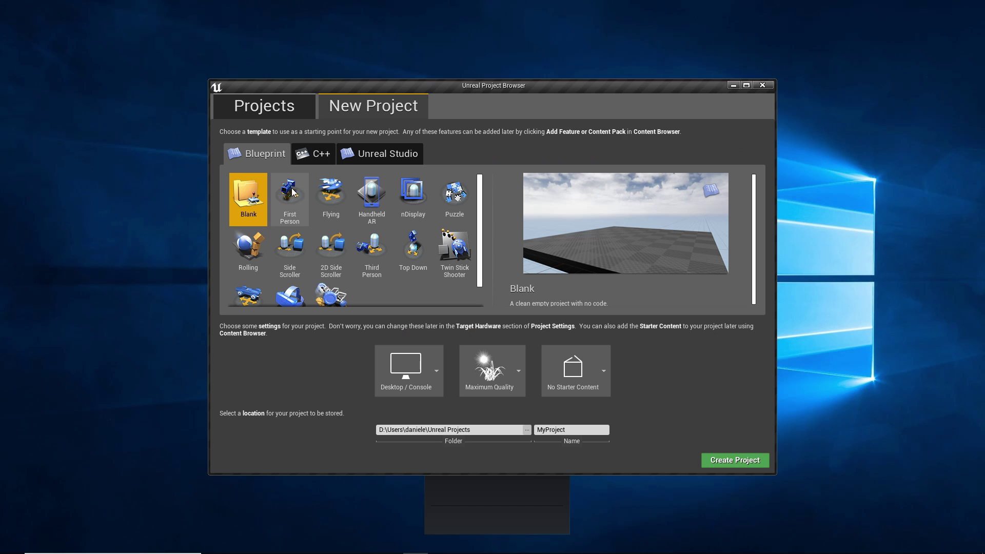
Pick the First Person template for a new Blueprint project.
{"action": "left_click", "coordinate": [293, 193]}
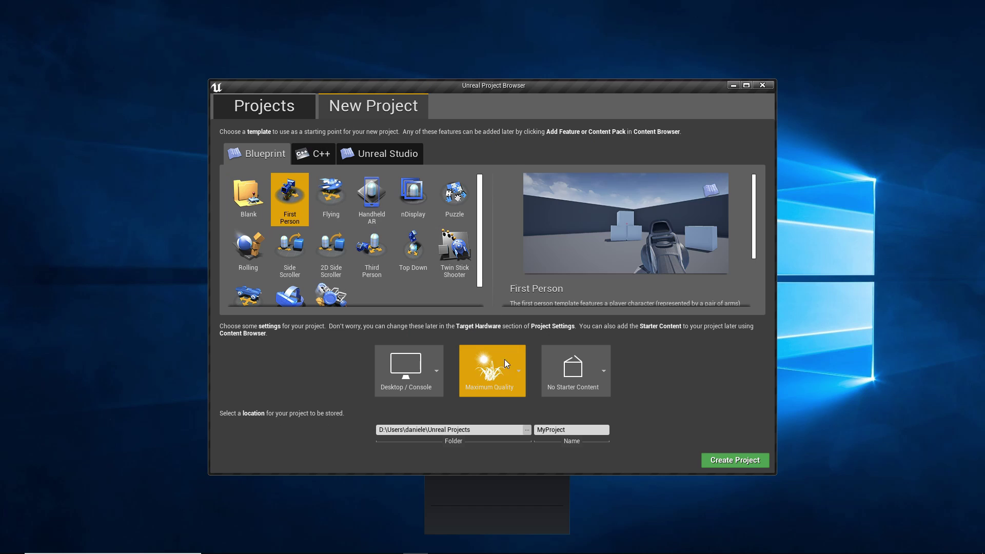
Rename the project to SPPTutorial and create it in the default folder.
{"action": "double_click", "coordinate": [556, 432]}
{"action": "type", "text": "S"}
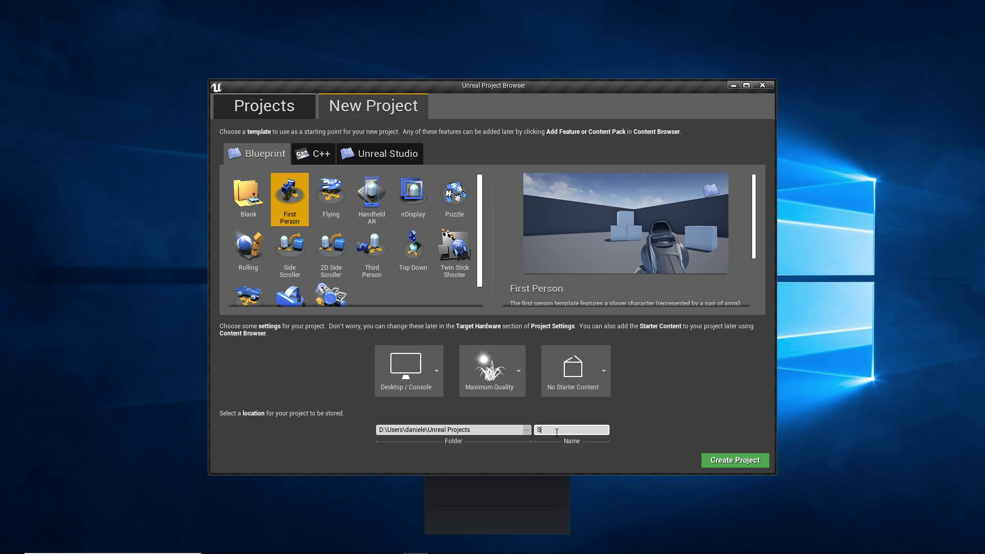
{"action": "type", "text": "PPTutorial"}
{"action": "left_click", "coordinate": [722, 462]}
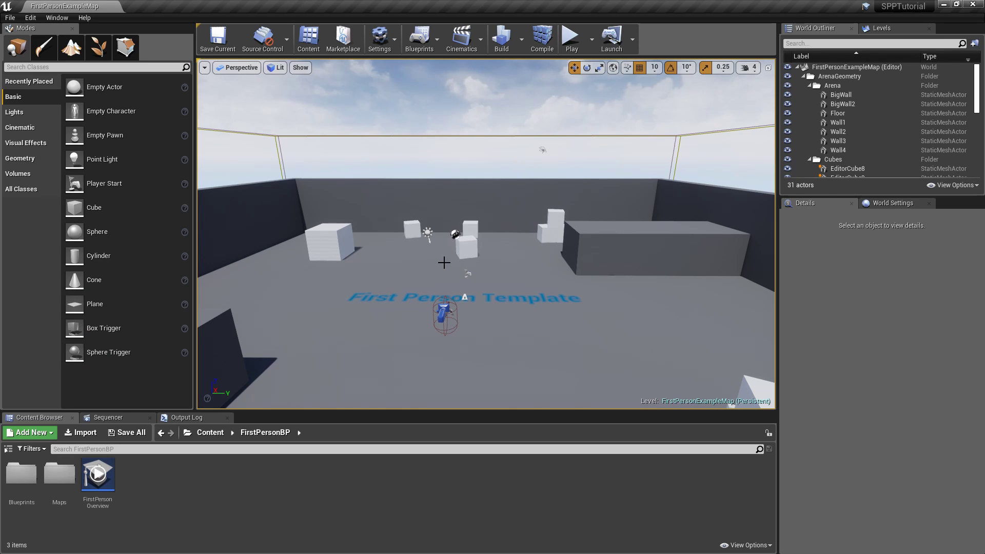
Check the Stereo Panoramic Player plugin, then import gh-entrance-pano and gh-livingroom-pan into FirstPersonBP.
{"action": "left_click", "coordinate": [30, 17]}
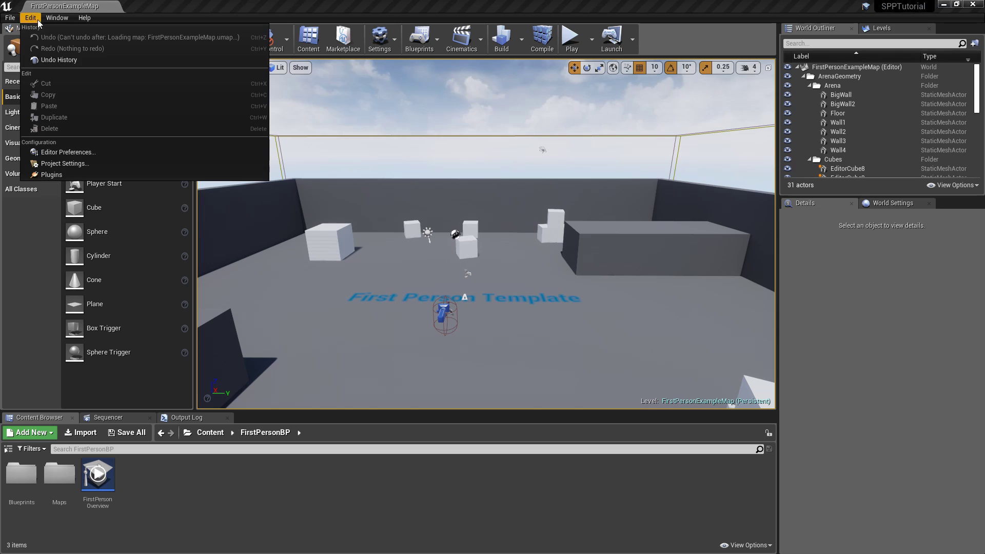
{"action": "left_click", "coordinate": [52, 175]}
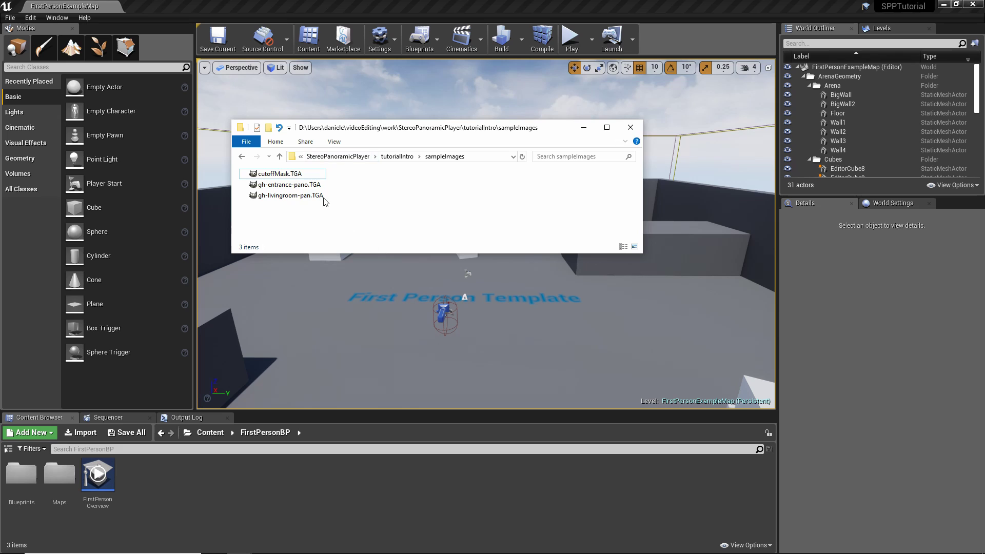
{"action": "left_click", "coordinate": [300, 185]}
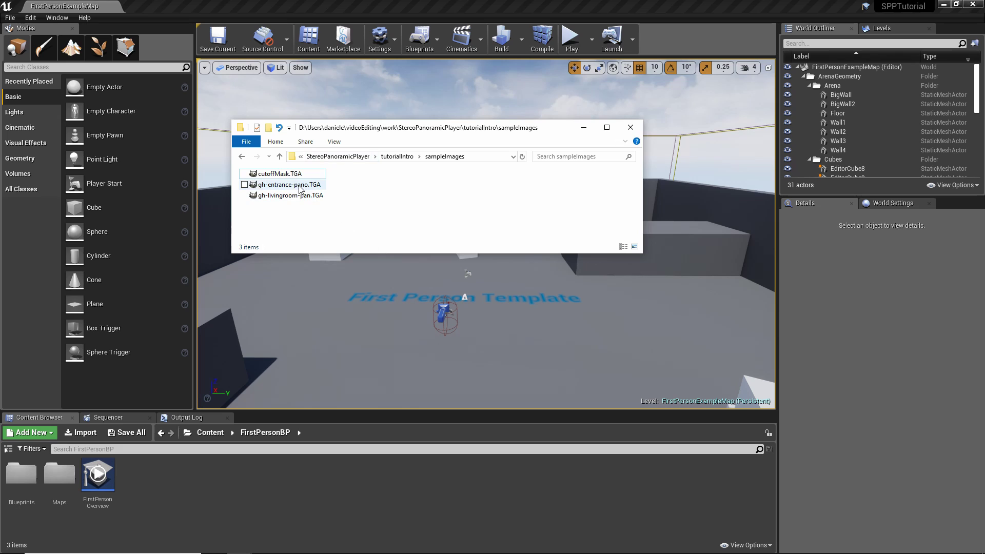
{"action": "left_click", "coordinate": [300, 196], "text": "shift"}
{"action": "left_click_drag", "start_coordinate": [300, 199], "coordinate": [239, 493]}
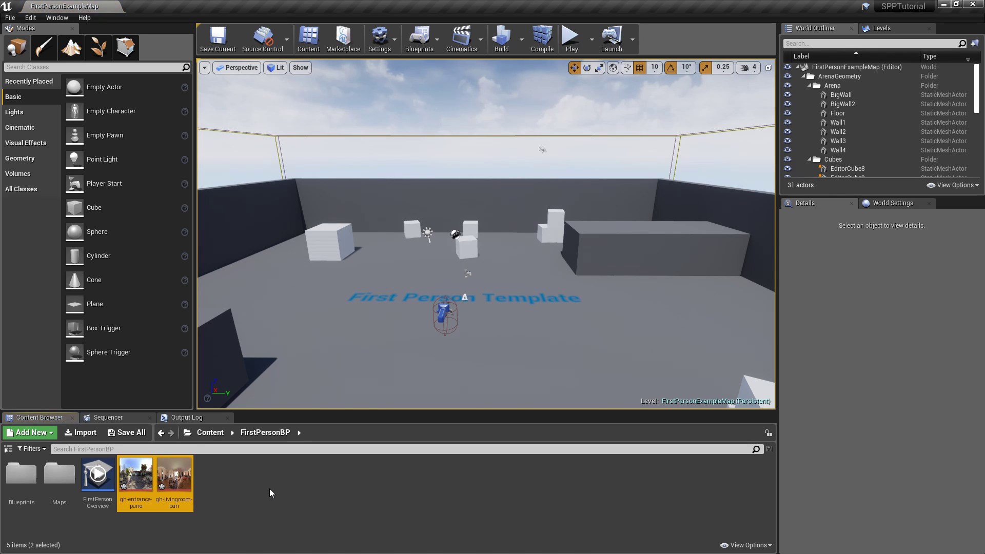
{"action": "double_click", "coordinate": [146, 476]}
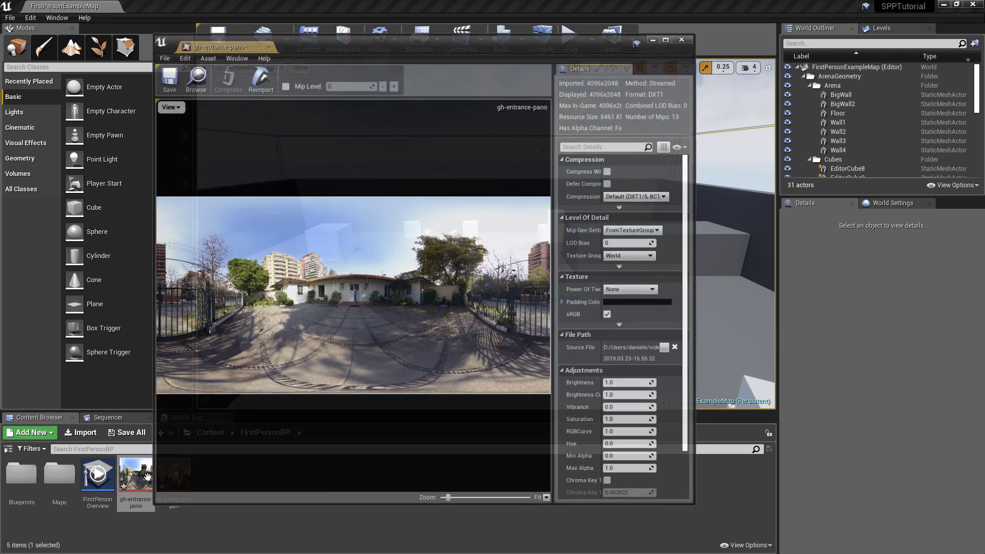
{"action": "left_click_drag", "start_coordinate": [216, 46], "coordinate": [174, 5]}
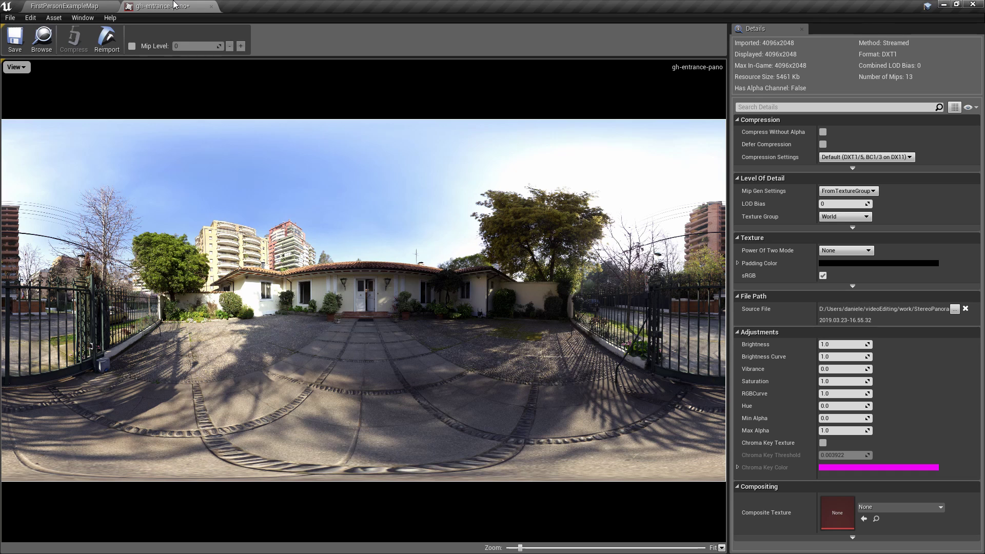
{"action": "left_click", "coordinate": [102, 6]}
{"action": "double_click", "coordinate": [173, 474]}
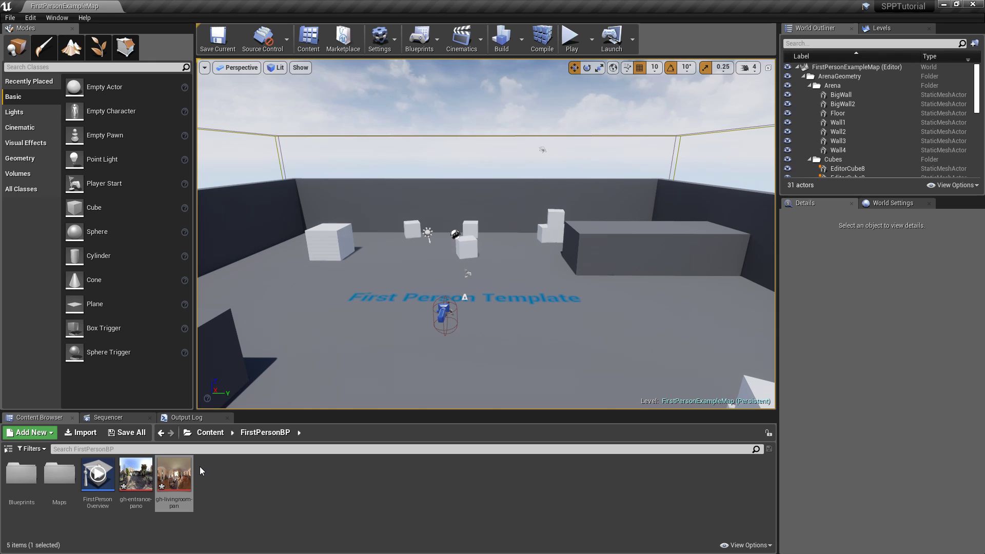
Add a Data Asset of class PanoramicStage and name it entrance.
{"action": "left_click", "coordinate": [40, 436]}
{"action": "mouse_move", "coordinate": [46, 375]}
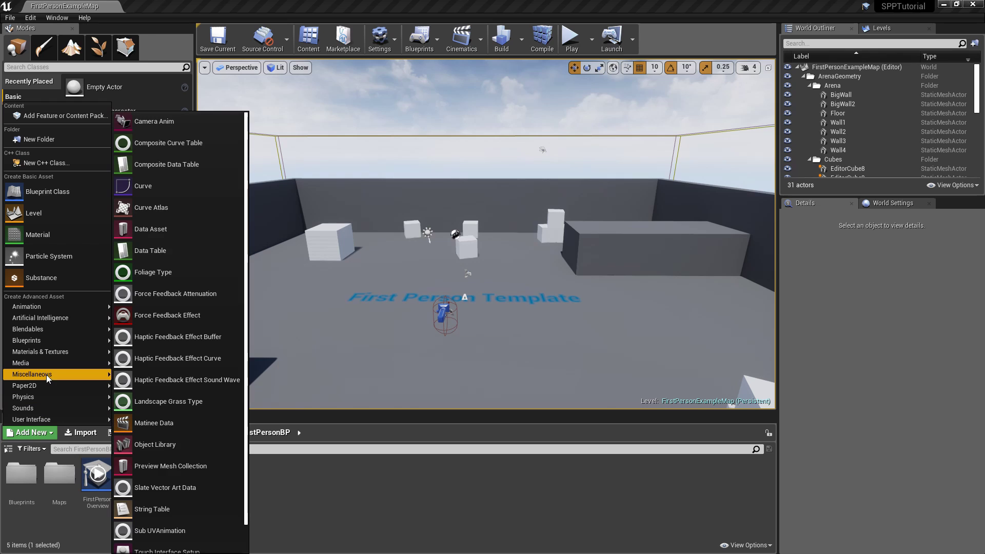
{"action": "left_click", "coordinate": [171, 230]}
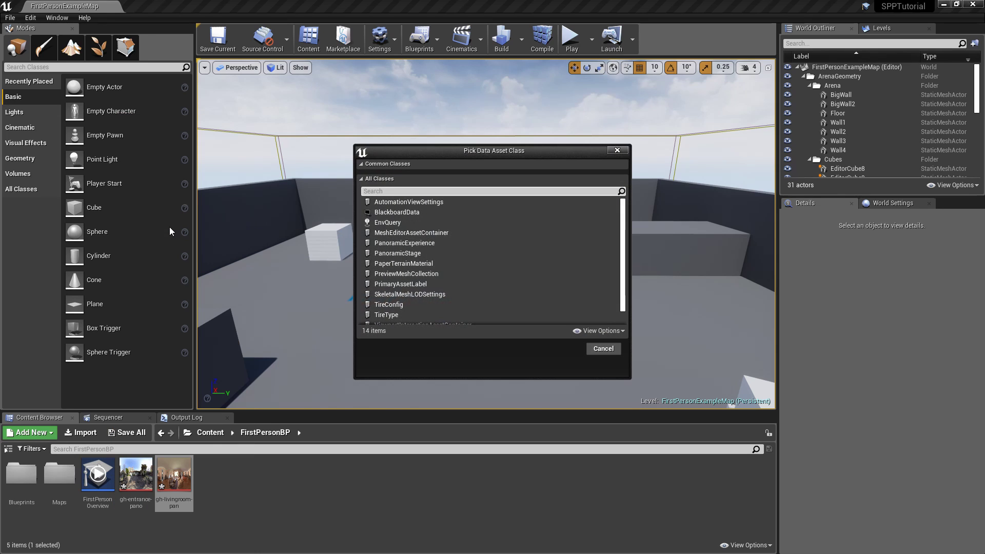
{"action": "type", "text": "panor"}
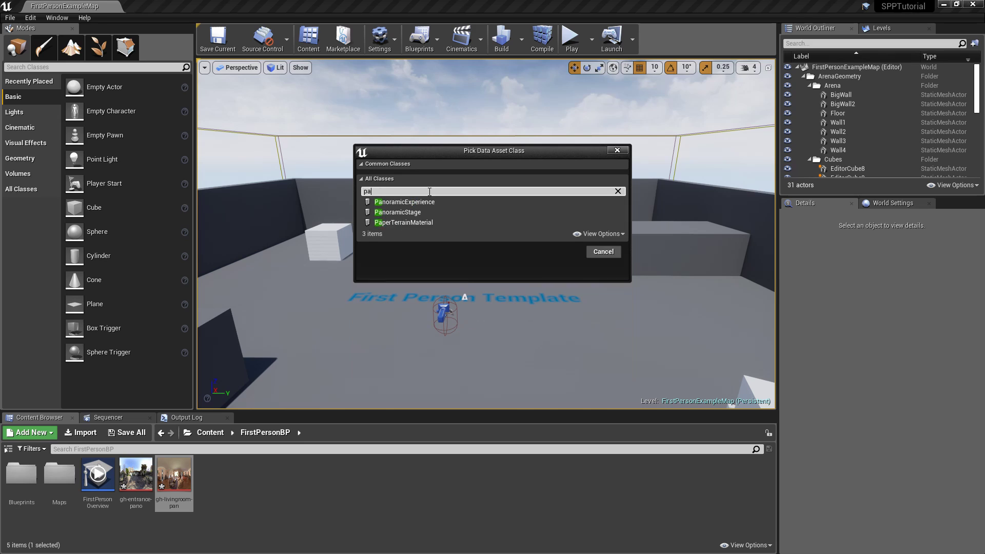
{"action": "left_click", "coordinate": [424, 211]}
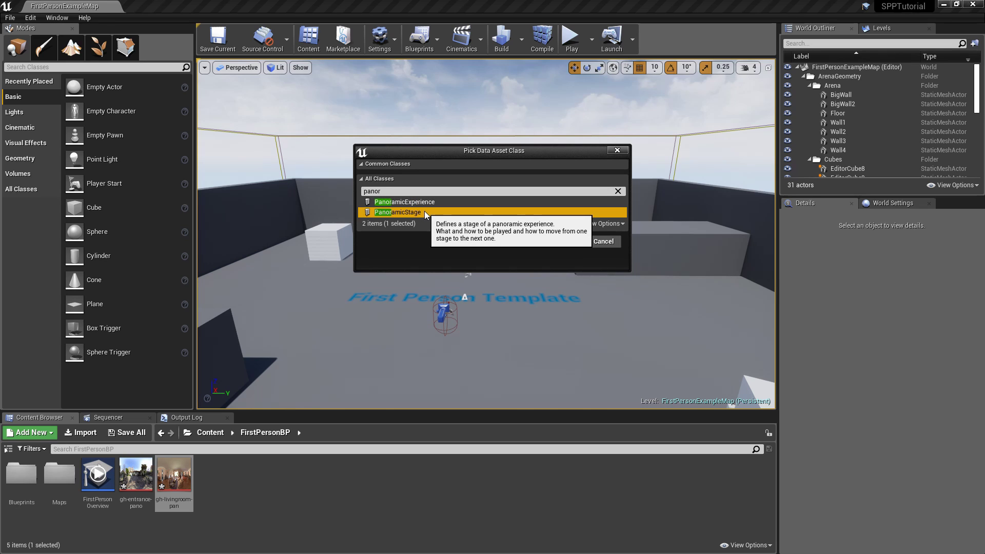
{"action": "left_click", "coordinate": [572, 245]}
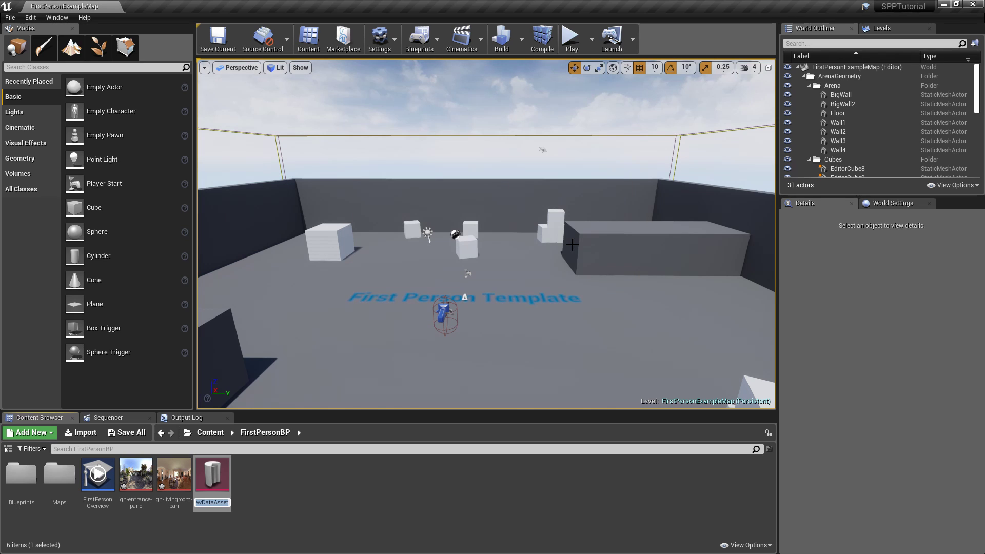
{"action": "type", "text": "entrance"}
{"action": "key", "text": "Return"}
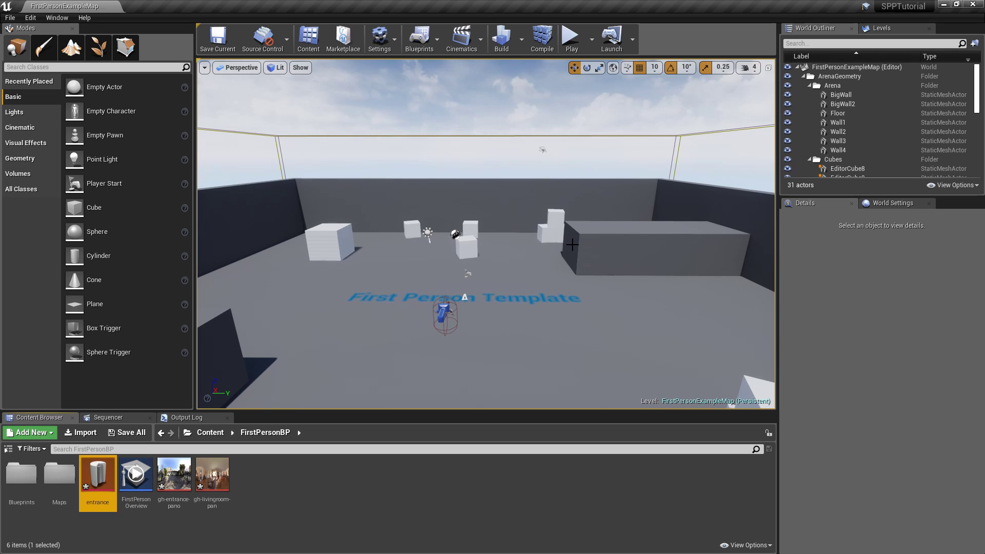
Give the entrance stage Name Entrance, Image media type and Mono media layout.
{"action": "double_click", "coordinate": [103, 472]}
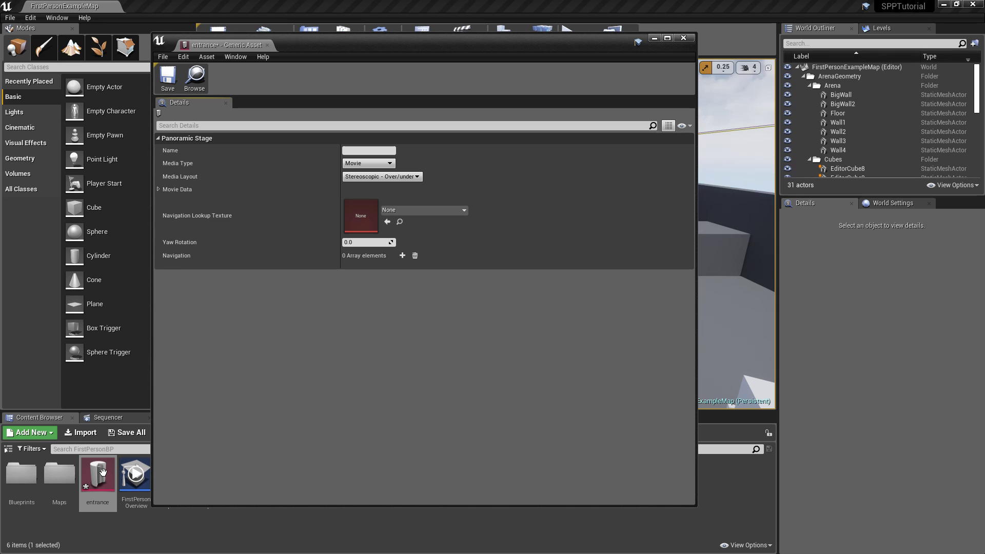
{"action": "left_click", "coordinate": [379, 150]}
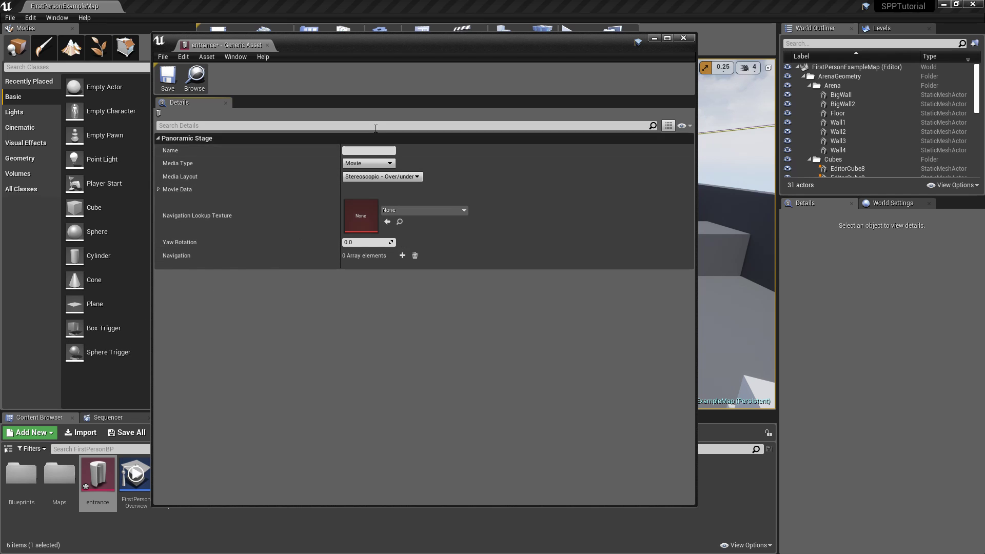
{"action": "type", "text": "Entrance"}
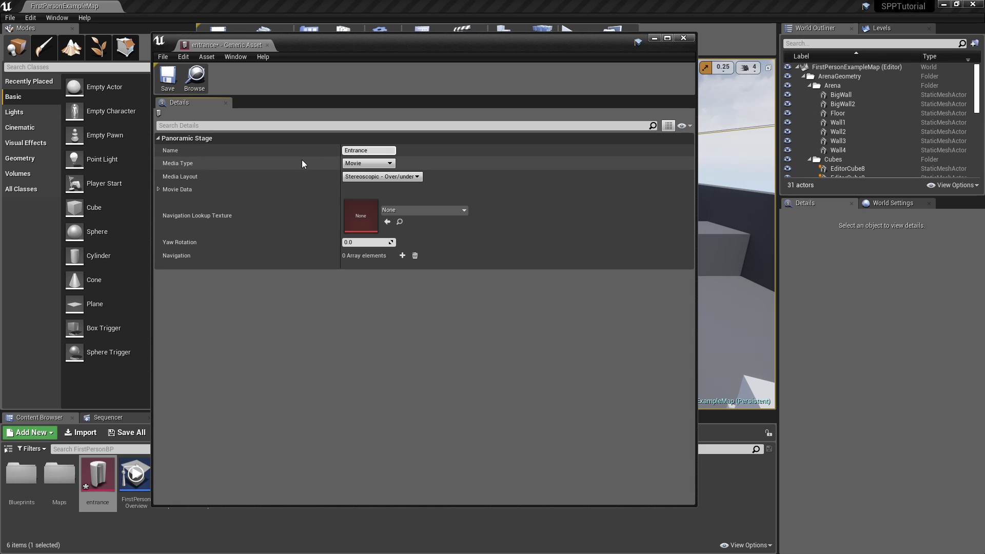
{"action": "left_click", "coordinate": [389, 163]}
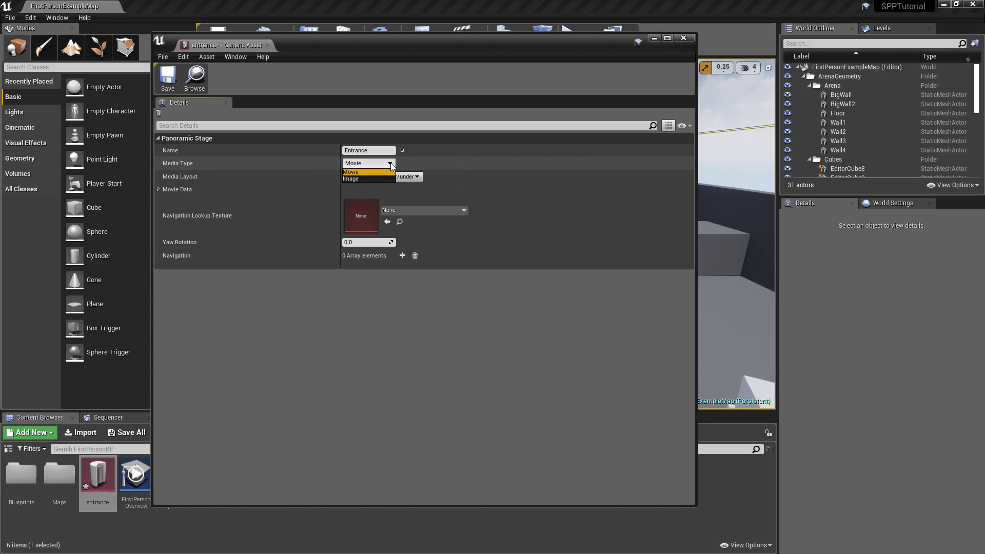
{"action": "left_click", "coordinate": [366, 179]}
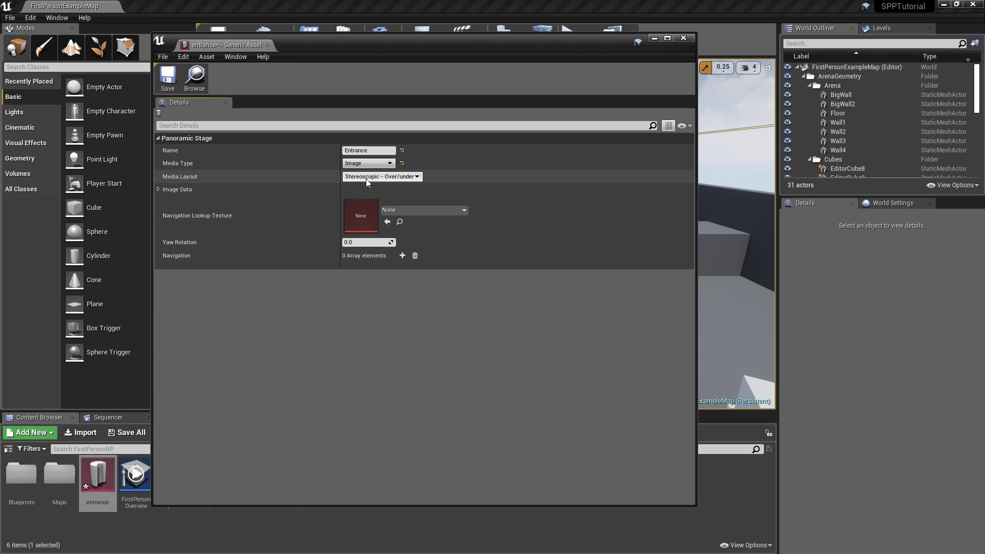
{"action": "left_click", "coordinate": [366, 178]}
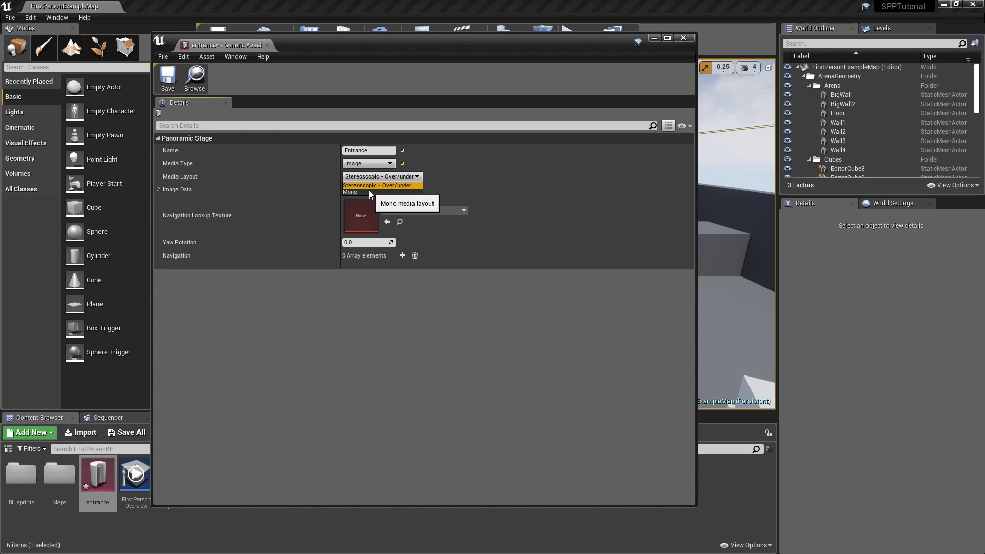
{"action": "left_click", "coordinate": [369, 191]}
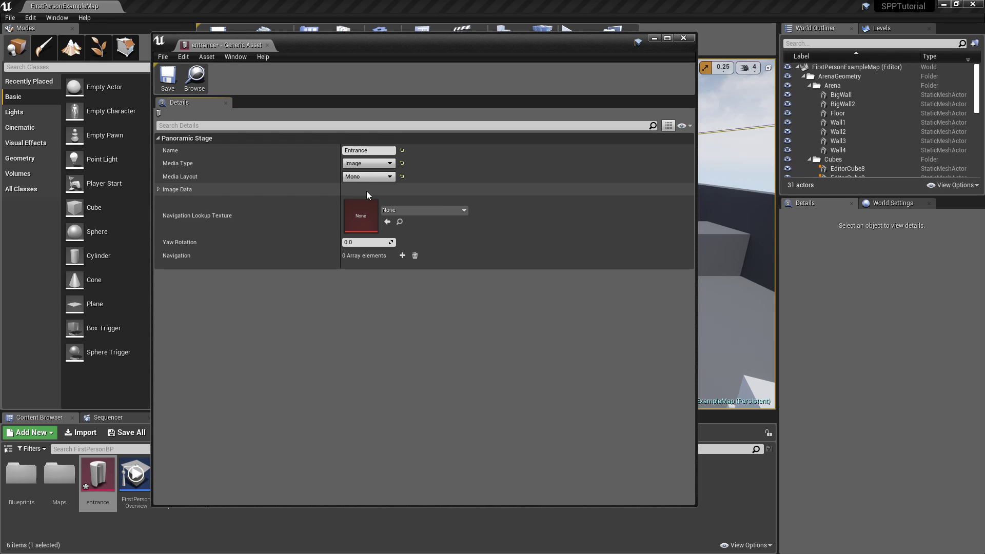
Assign gh-entrance-pano as the Panoramic Texture, save the asset and close its editor.
{"action": "left_click", "coordinate": [157, 189]}
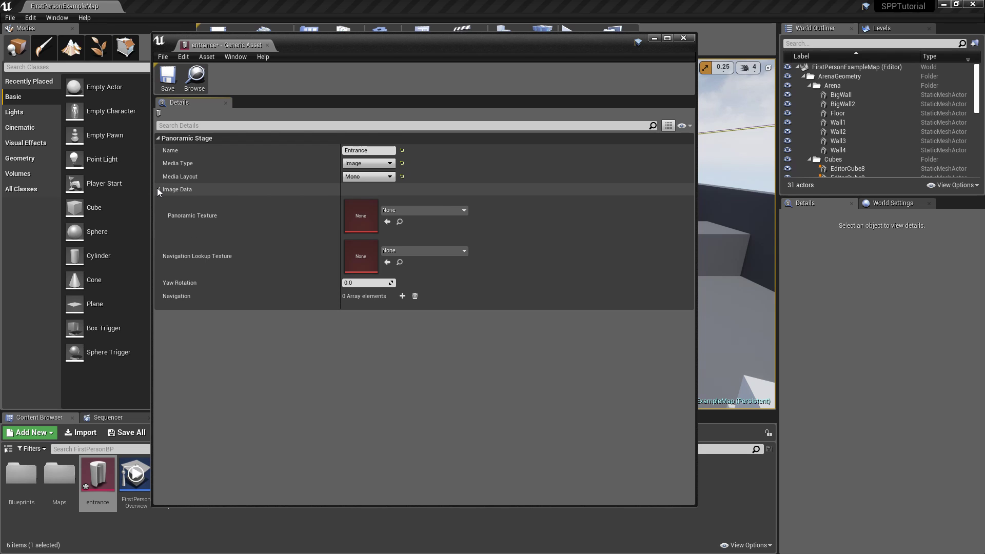
{"action": "left_click", "coordinate": [430, 210]}
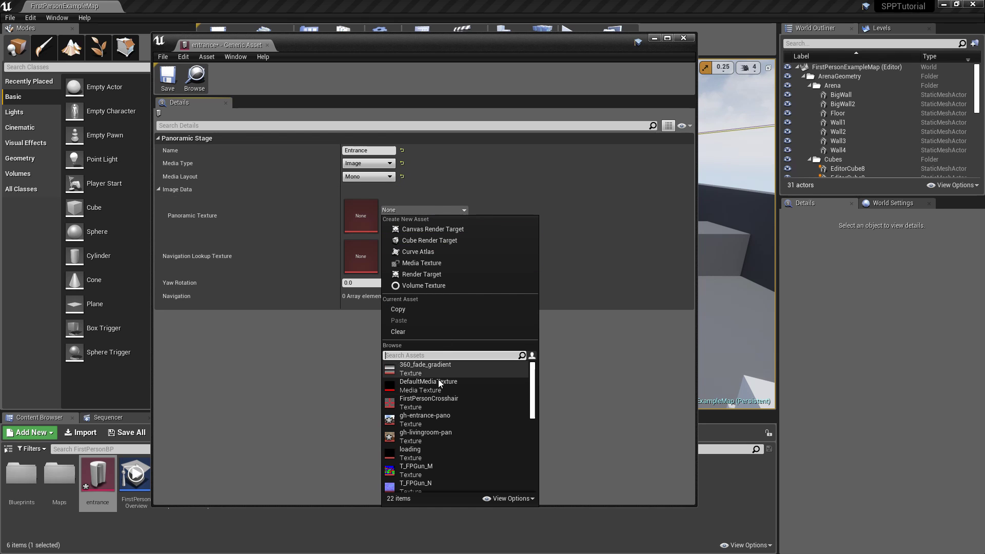
{"action": "left_click", "coordinate": [444, 415]}
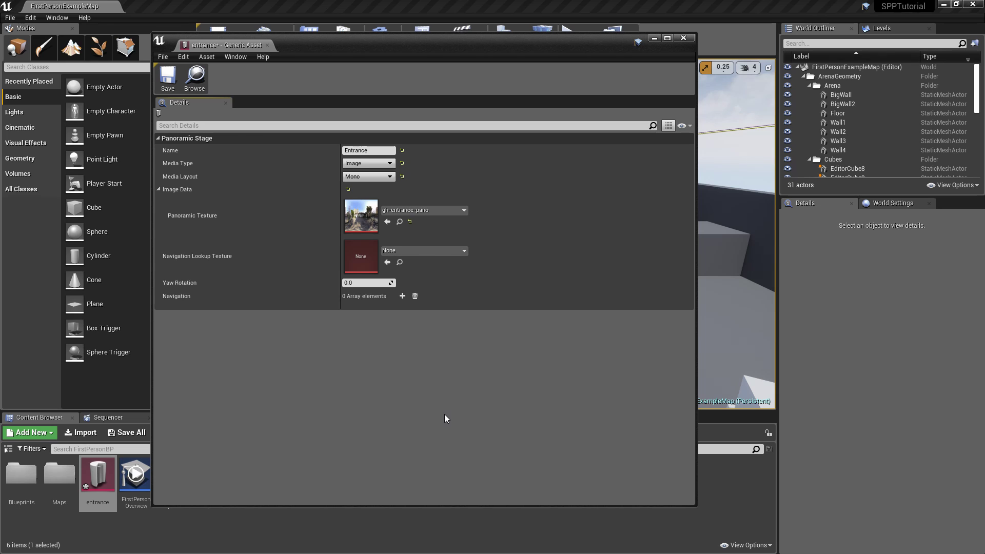
{"action": "left_click", "coordinate": [168, 77]}
{"action": "left_click", "coordinate": [268, 45]}
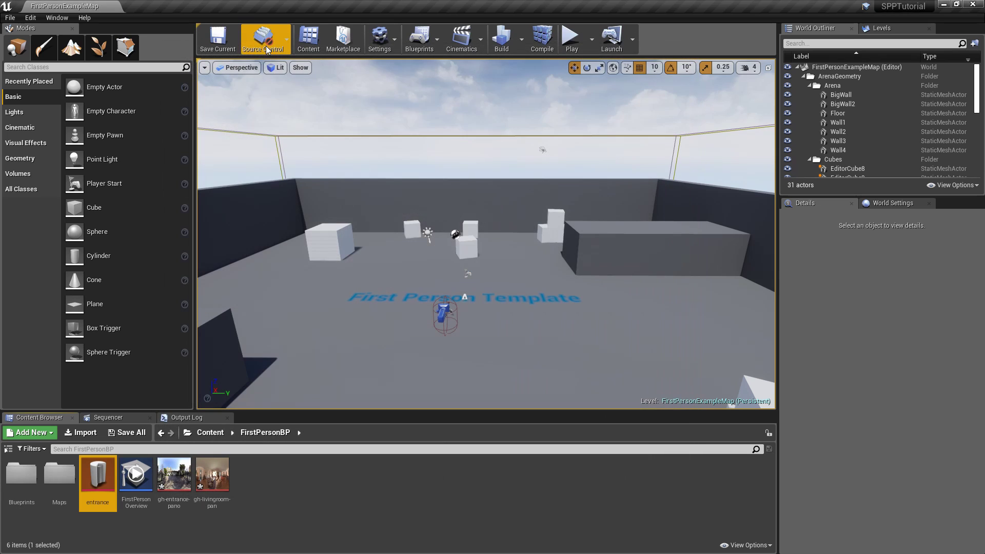
Add a Data Asset of class PanoramicExperience named PanoExp and open it.
{"action": "left_click", "coordinate": [51, 433]}
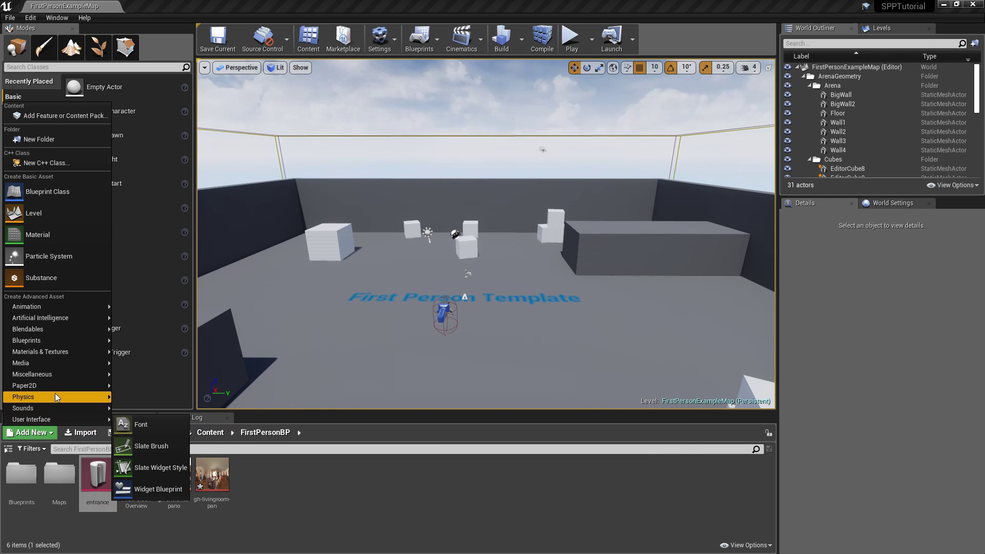
{"action": "mouse_move", "coordinate": [54, 371]}
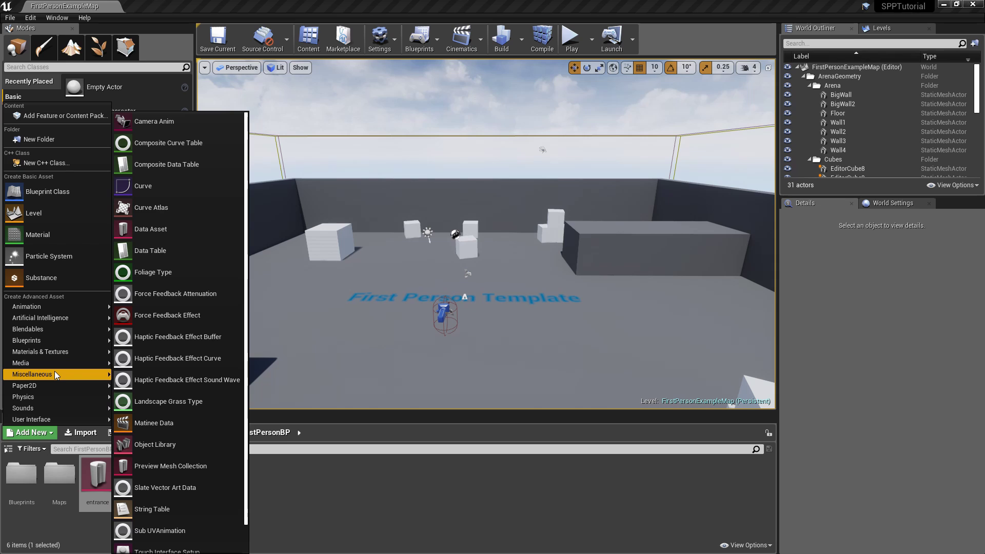
{"action": "left_click", "coordinate": [188, 235]}
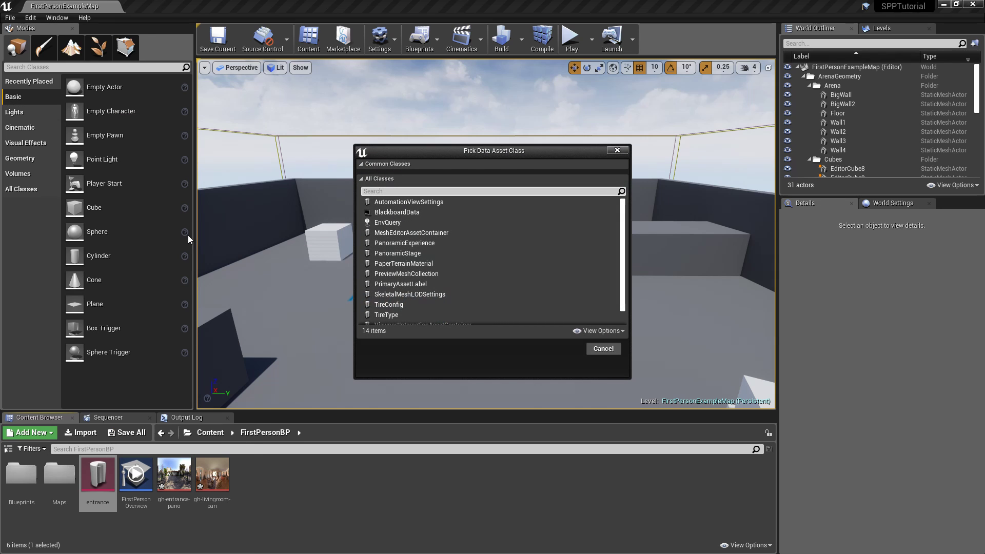
{"action": "type", "text": "panor"}
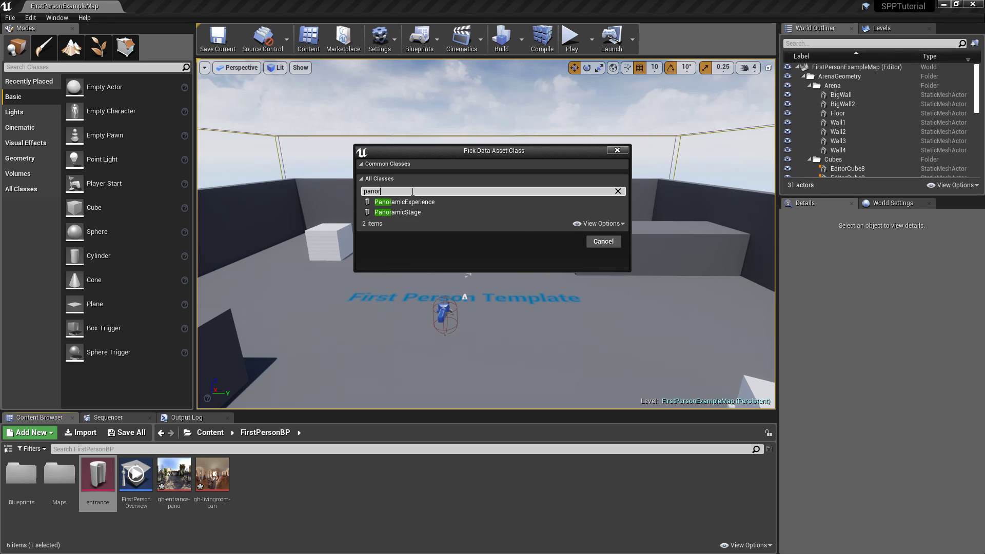
{"action": "left_click", "coordinate": [418, 202]}
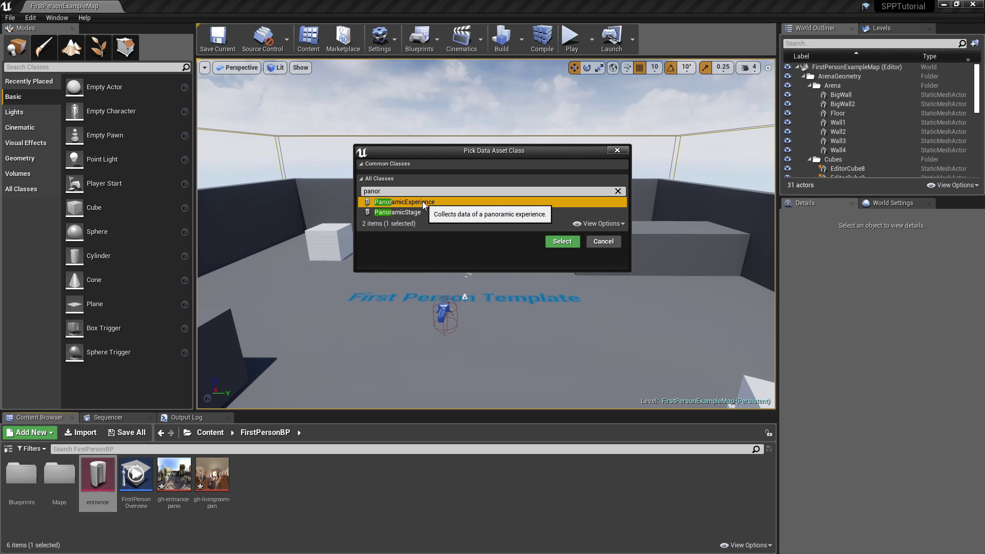
{"action": "left_click", "coordinate": [562, 242]}
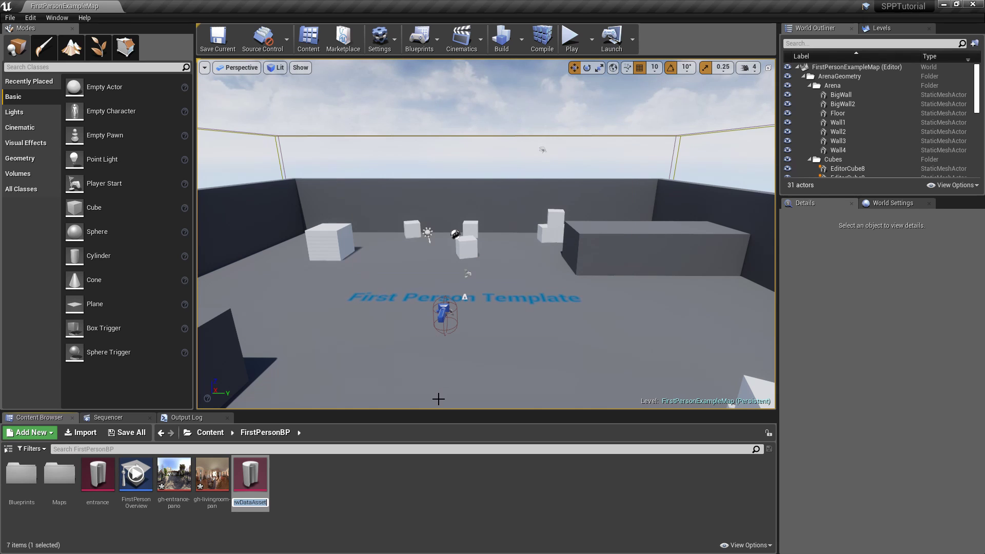
{"action": "type", "text": "PanoExp"}
{"action": "key", "text": "Return"}
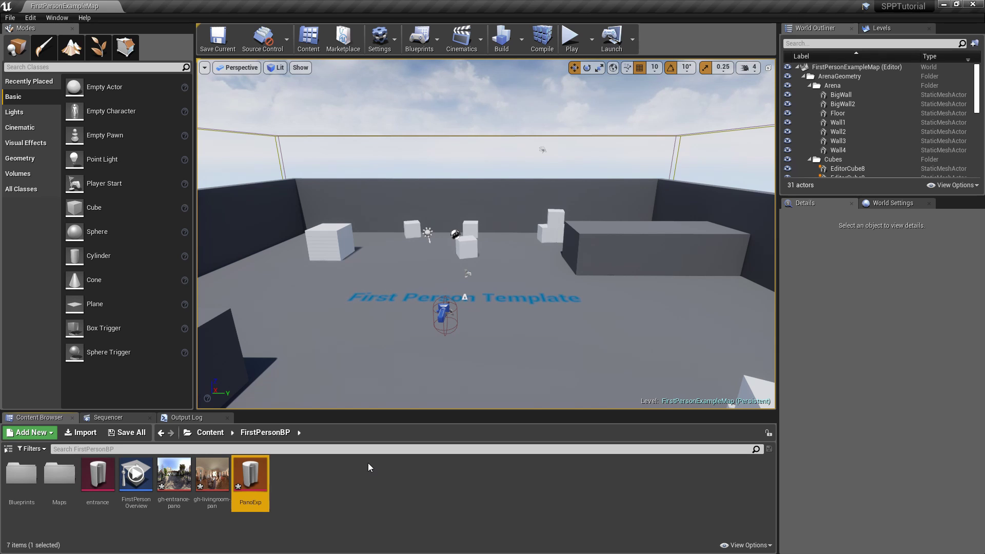
{"action": "double_click", "coordinate": [251, 475]}
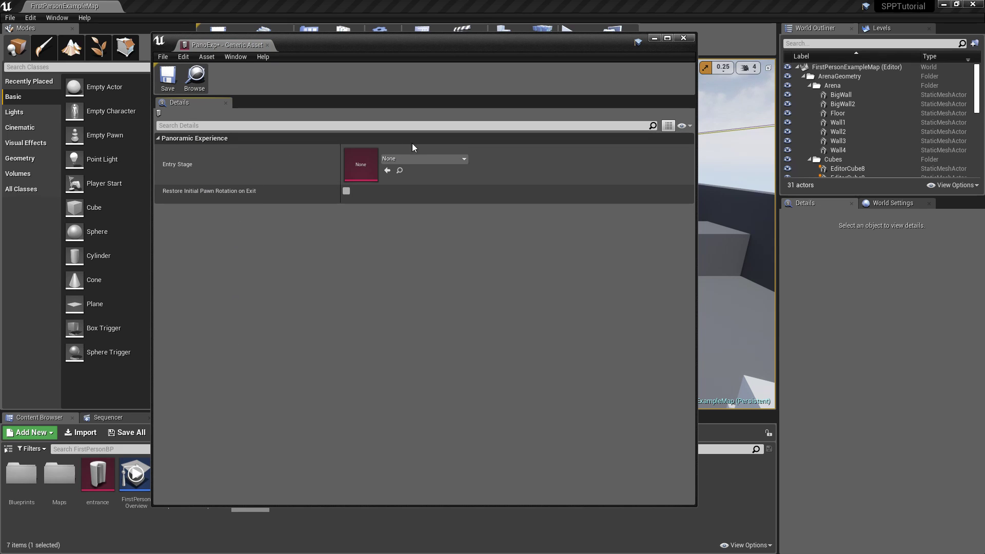
Set PanoExp's Entry Stage to entrance and close the asset editor.
{"action": "left_click", "coordinate": [464, 159]}
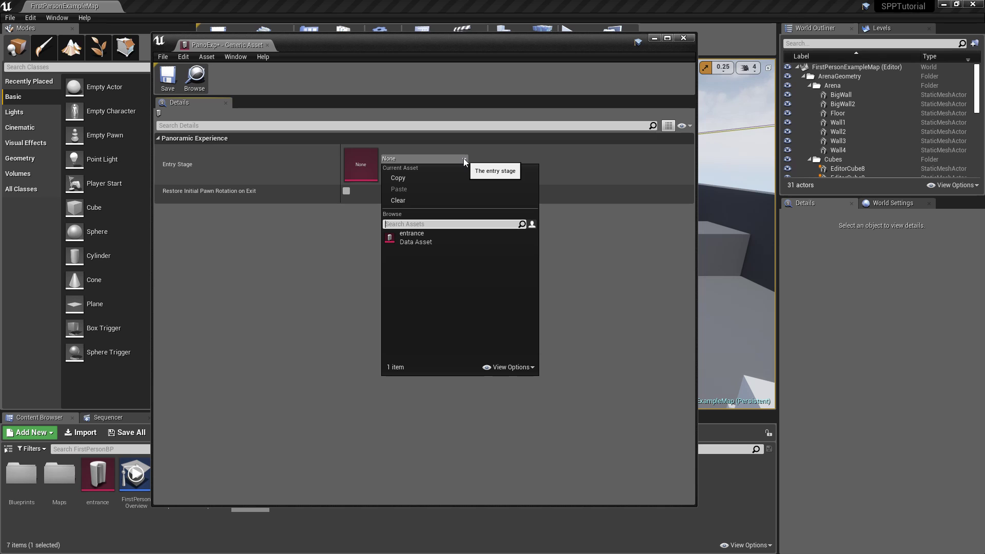
{"action": "left_click", "coordinate": [437, 236]}
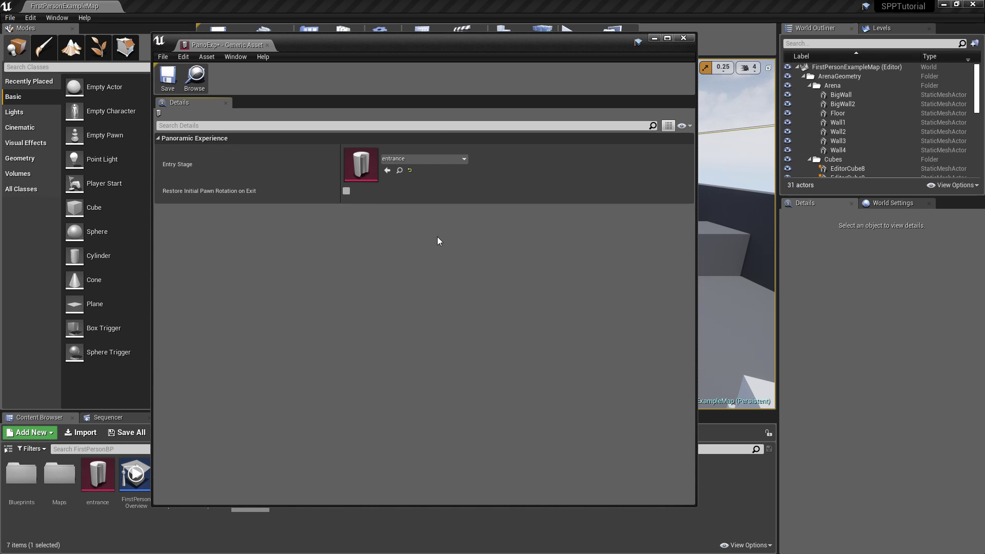
{"action": "left_click", "coordinate": [167, 79]}
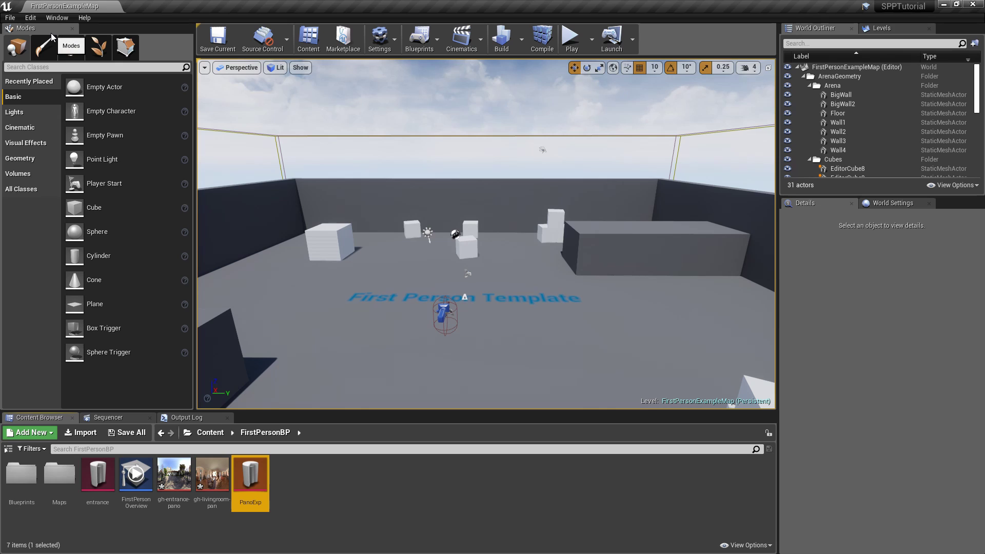
Find Panoramic Director under All Classes and place it in the viewport.
{"action": "left_click", "coordinate": [20, 190]}
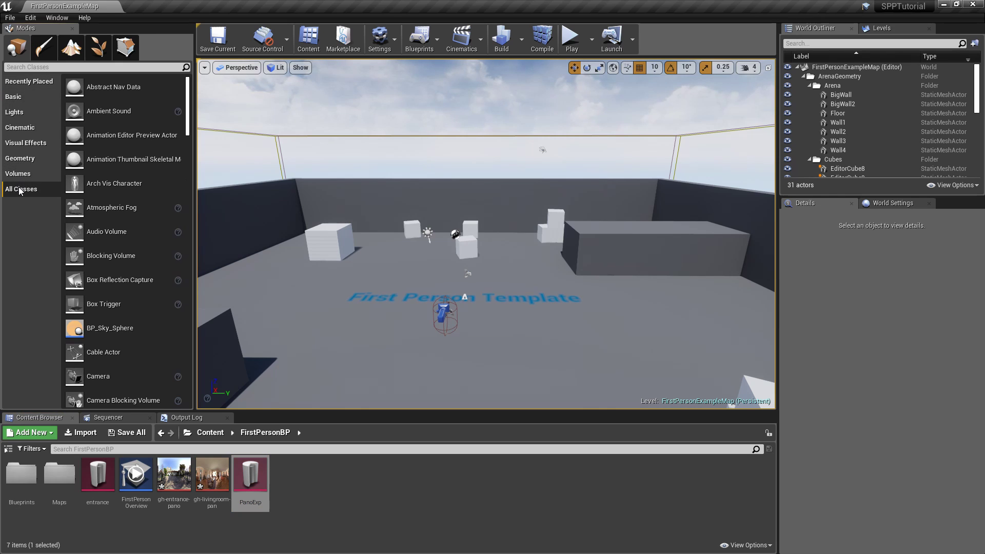
{"action": "left_click", "coordinate": [109, 68]}
{"action": "type", "text": "panorm"}
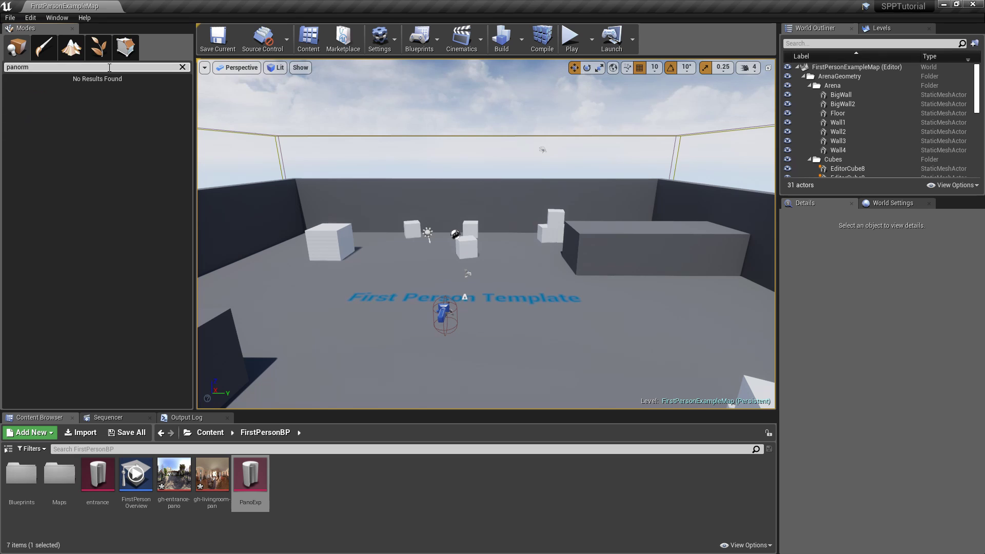
{"action": "key", "text": "BackSpace"}
{"action": "left_click_drag", "start_coordinate": [102, 87], "coordinate": [392, 271]}
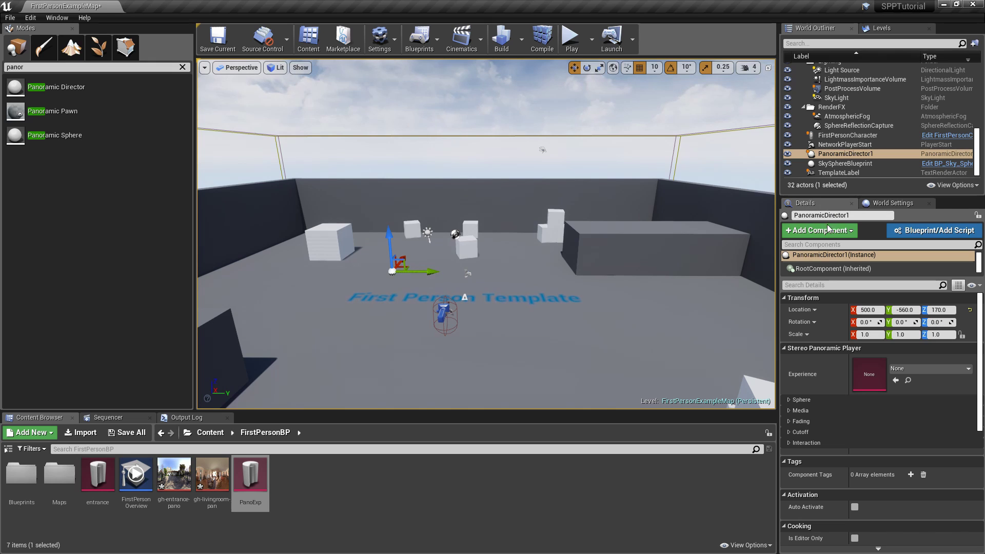
Set the director's Experience to PanoExp and play the level.
{"action": "left_click", "coordinate": [906, 370]}
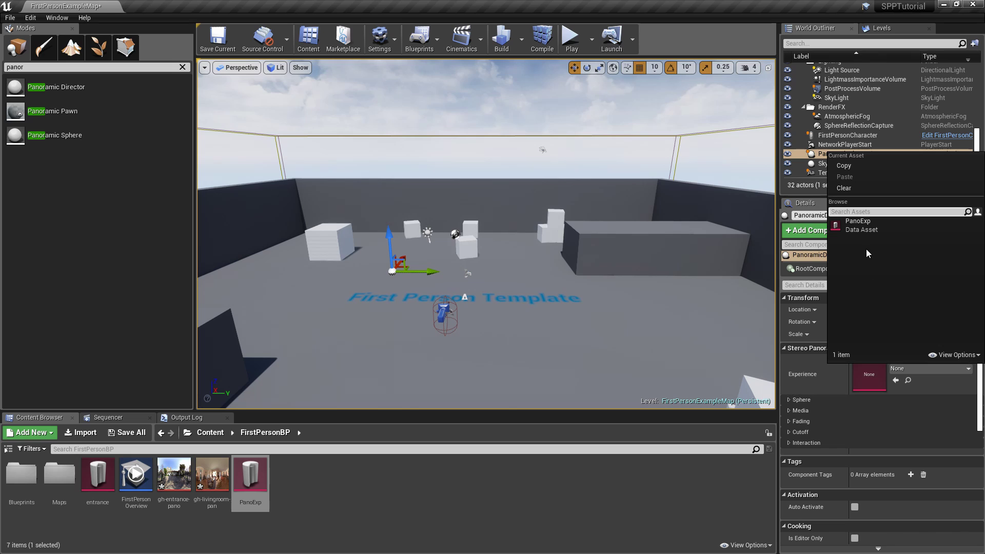
{"action": "left_click", "coordinate": [866, 229]}
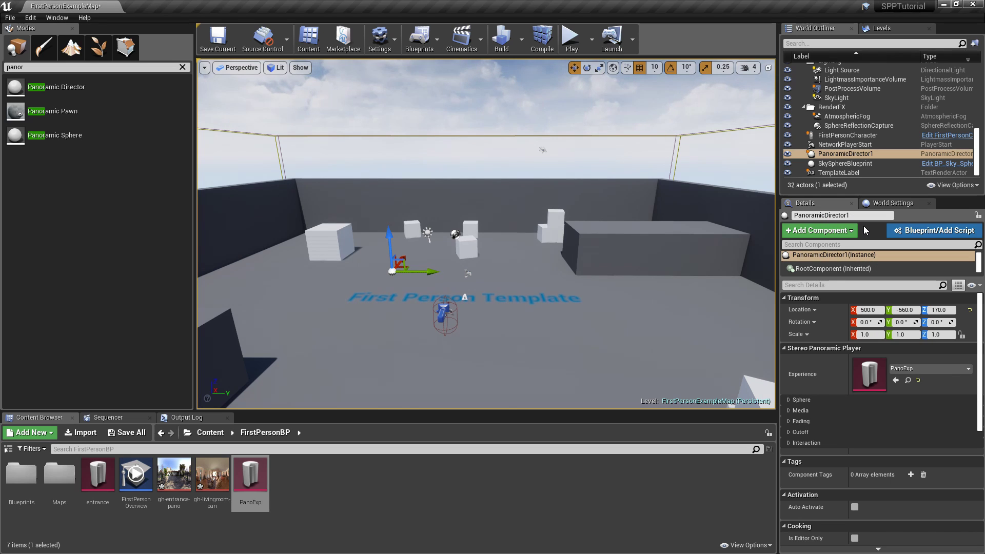
{"action": "left_click", "coordinate": [565, 38]}
{"action": "left_click", "coordinate": [544, 149]}
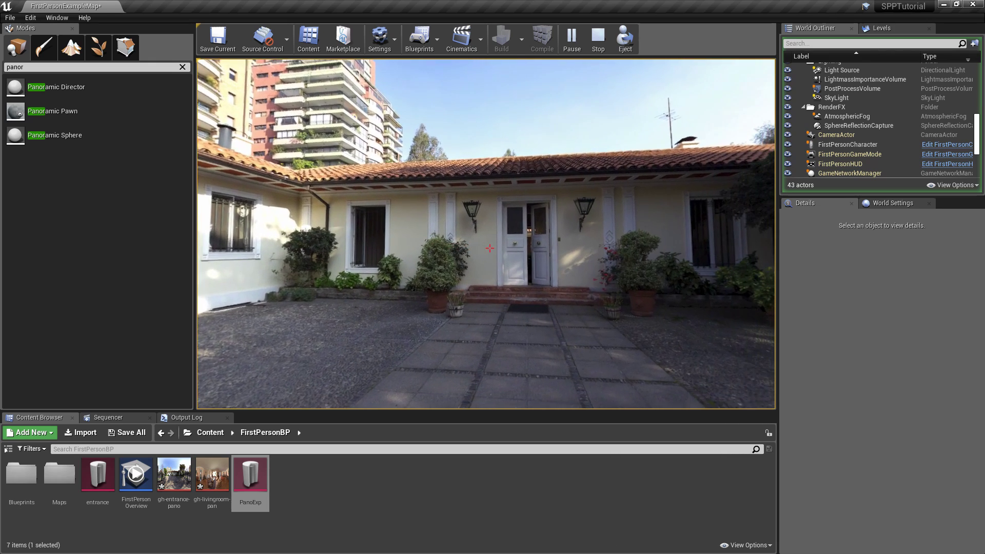
End the Play session to return to the FirstPersonExampleMap level editor.
{"action": "key", "text": "Escape"}
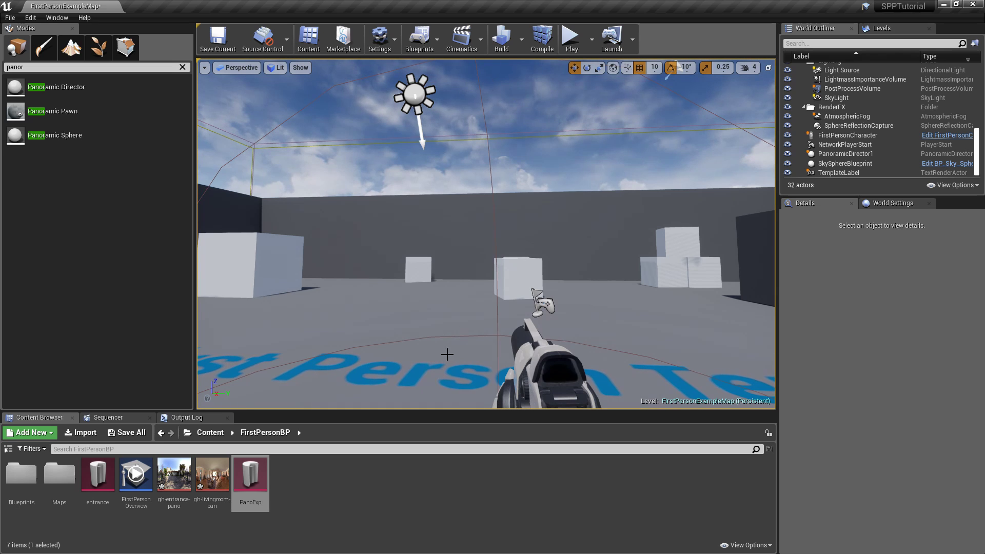
Add a Data Asset of class PanoramicStage and name it livingRoom.
{"action": "left_click", "coordinate": [50, 433]}
{"action": "mouse_move", "coordinate": [58, 374]}
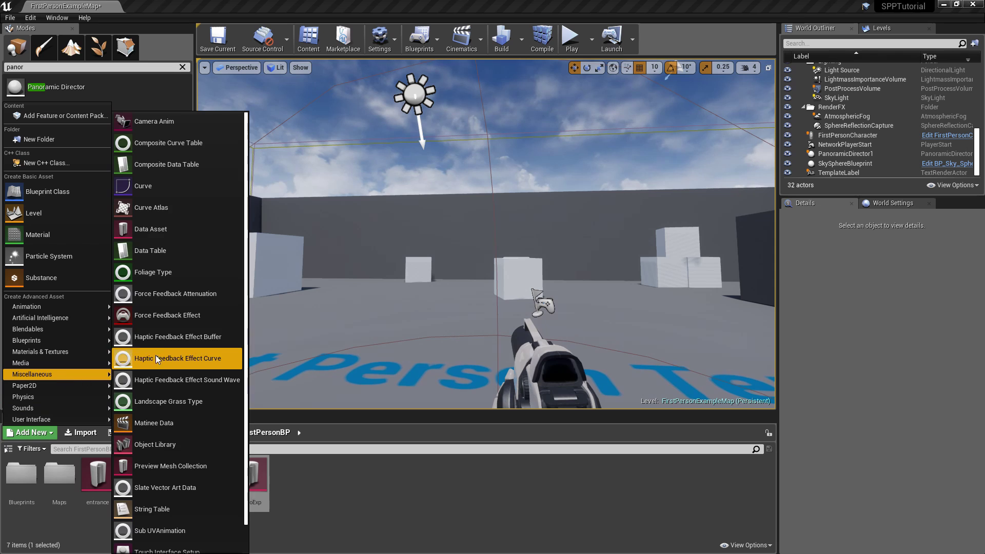
{"action": "left_click", "coordinate": [159, 232]}
{"action": "type", "text": "panor"}
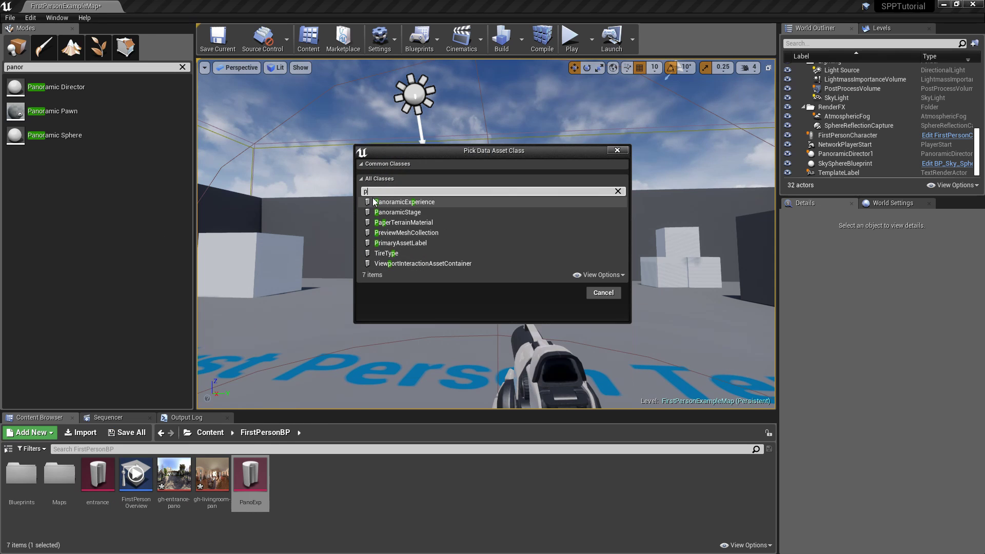
{"action": "left_click", "coordinate": [375, 201]}
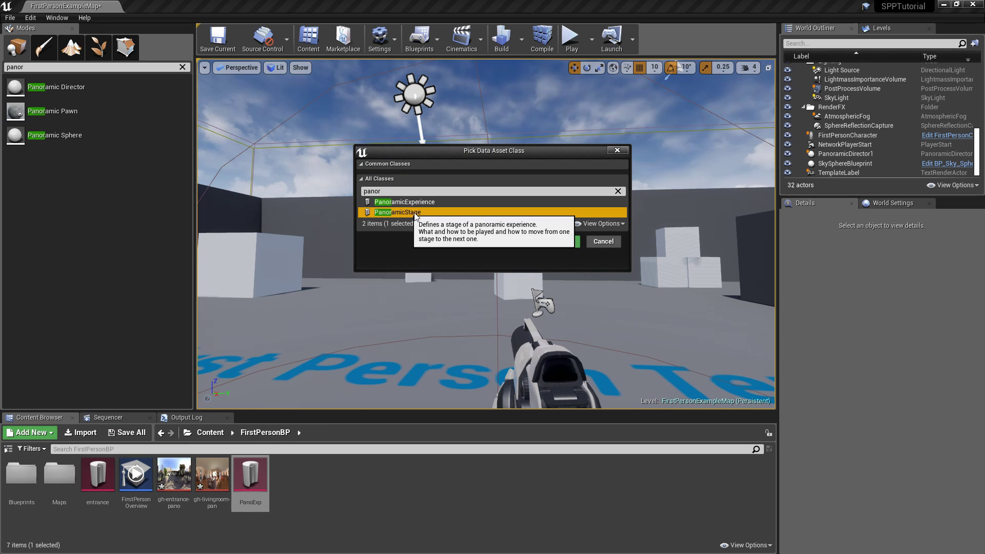
{"action": "left_click", "coordinate": [561, 242]}
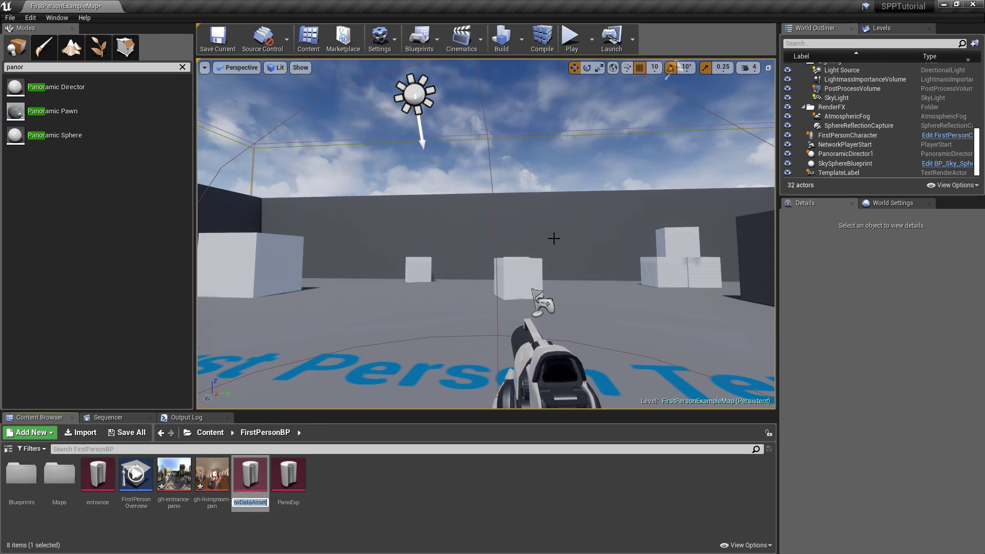
{"action": "key", "text": "BackSpace"}
{"action": "type", "text": "livingRoom"}
{"action": "key", "text": "Return"}
Give livingRoom Name Living, Image media type and Mono media layout.
{"action": "double_click", "coordinate": [250, 482]}
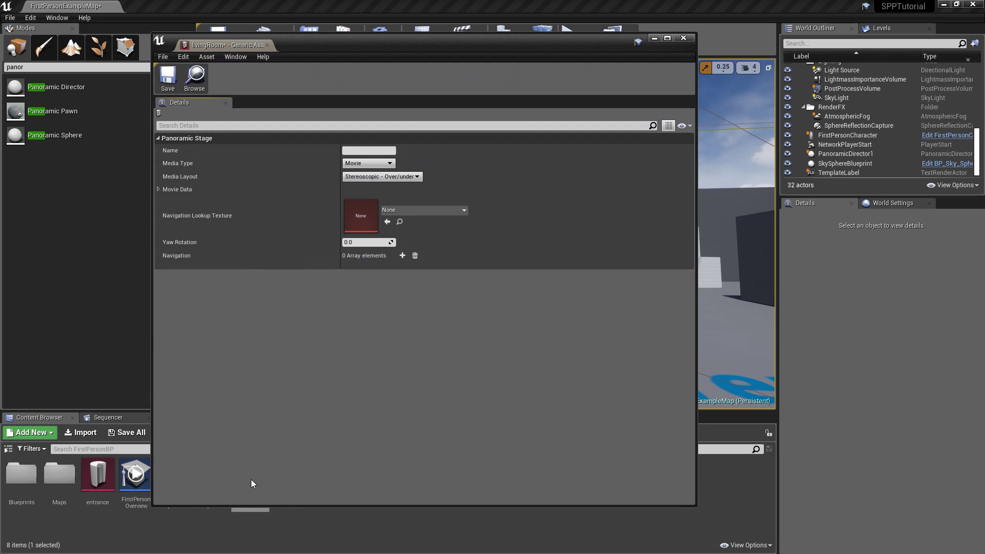
{"action": "left_click", "coordinate": [358, 150]}
{"action": "type", "text": "Living"}
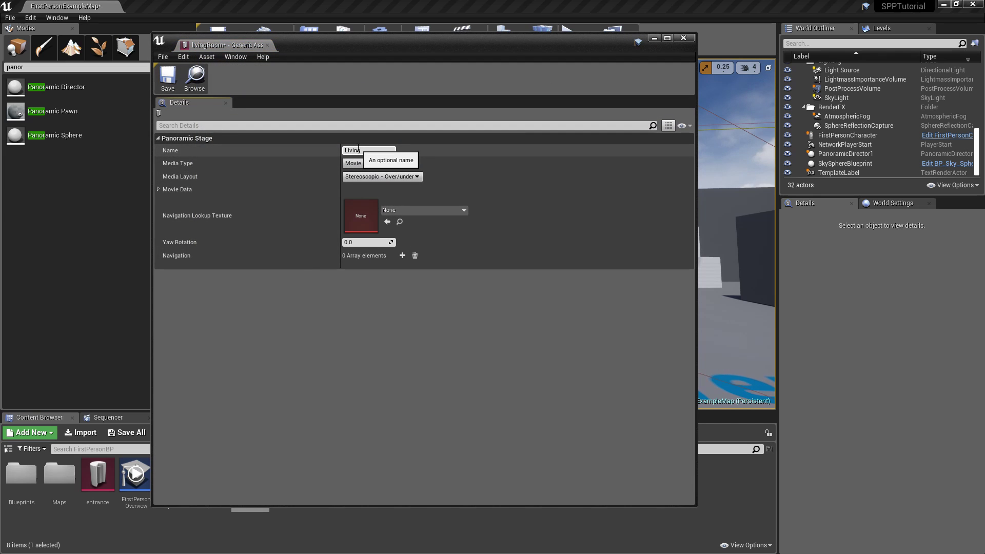
{"action": "left_click", "coordinate": [364, 164]}
{"action": "left_click", "coordinate": [364, 178]}
{"action": "left_click", "coordinate": [364, 177]}
{"action": "left_click", "coordinate": [368, 190]}
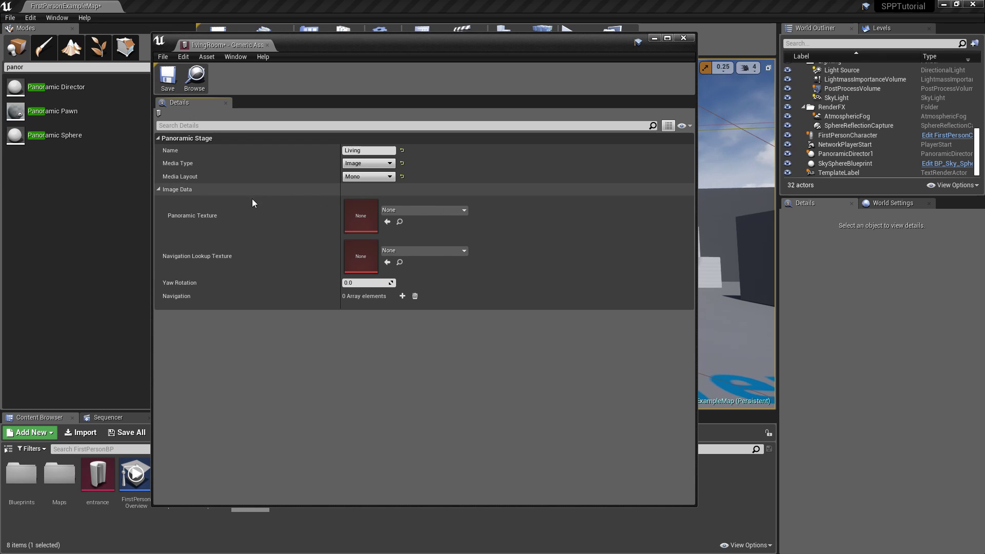